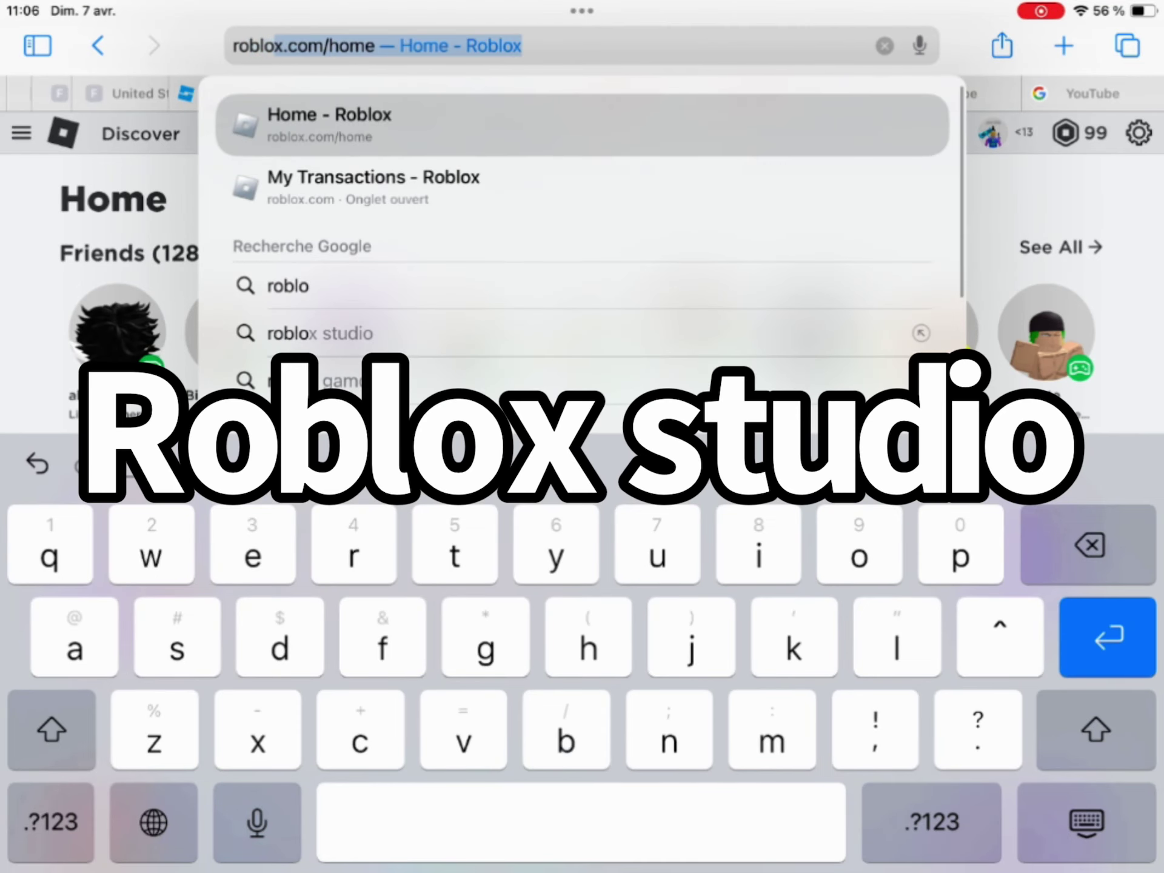
text(oox)
Step: Run the Google search for 'roblox studio' in Safari
key(BackSpace)
key(BackSpace)
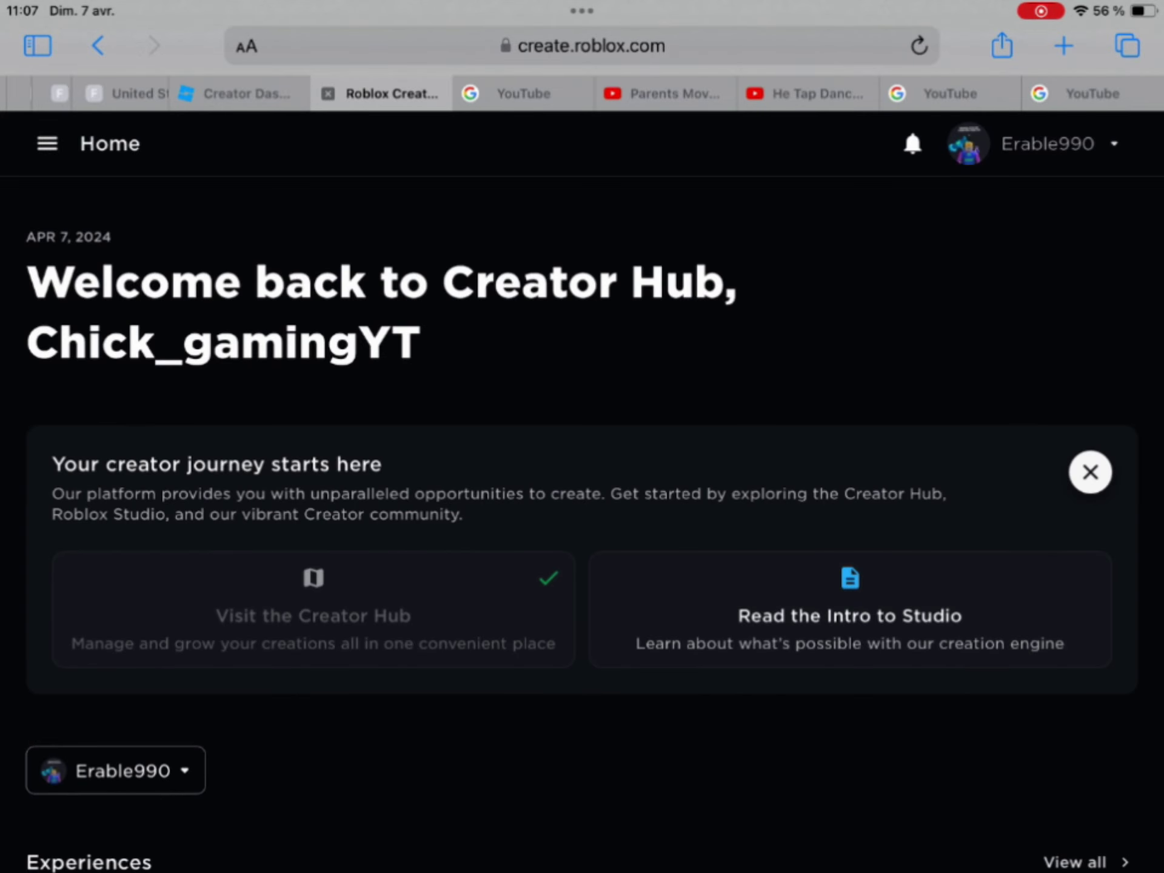
scroll(582, 547, down, 1)
scroll(583, 547, down, 4)
scroll(582, 547, down, 3)
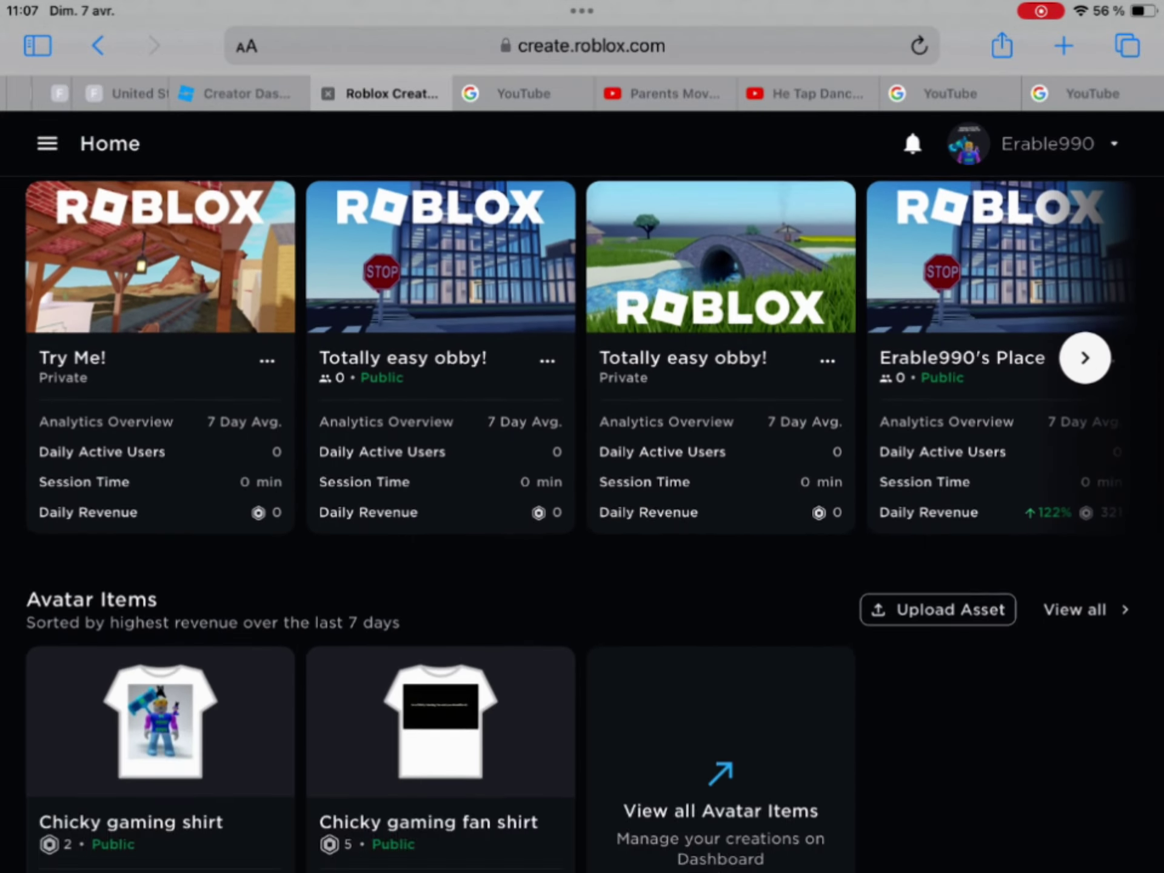
scroll(583, 546, up, 4)
scroll(583, 546, up, 3)
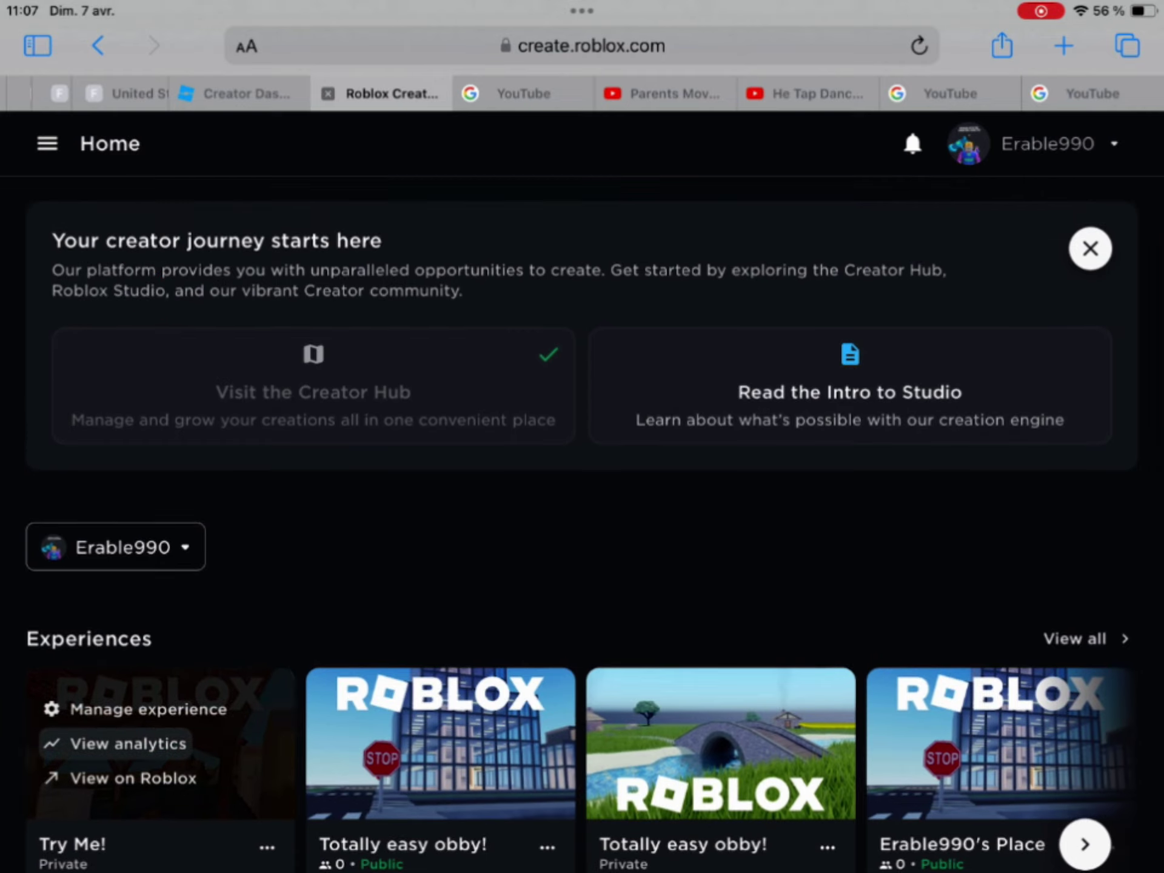
Step: Go to Creations through the site navigation menu
click(50, 146)
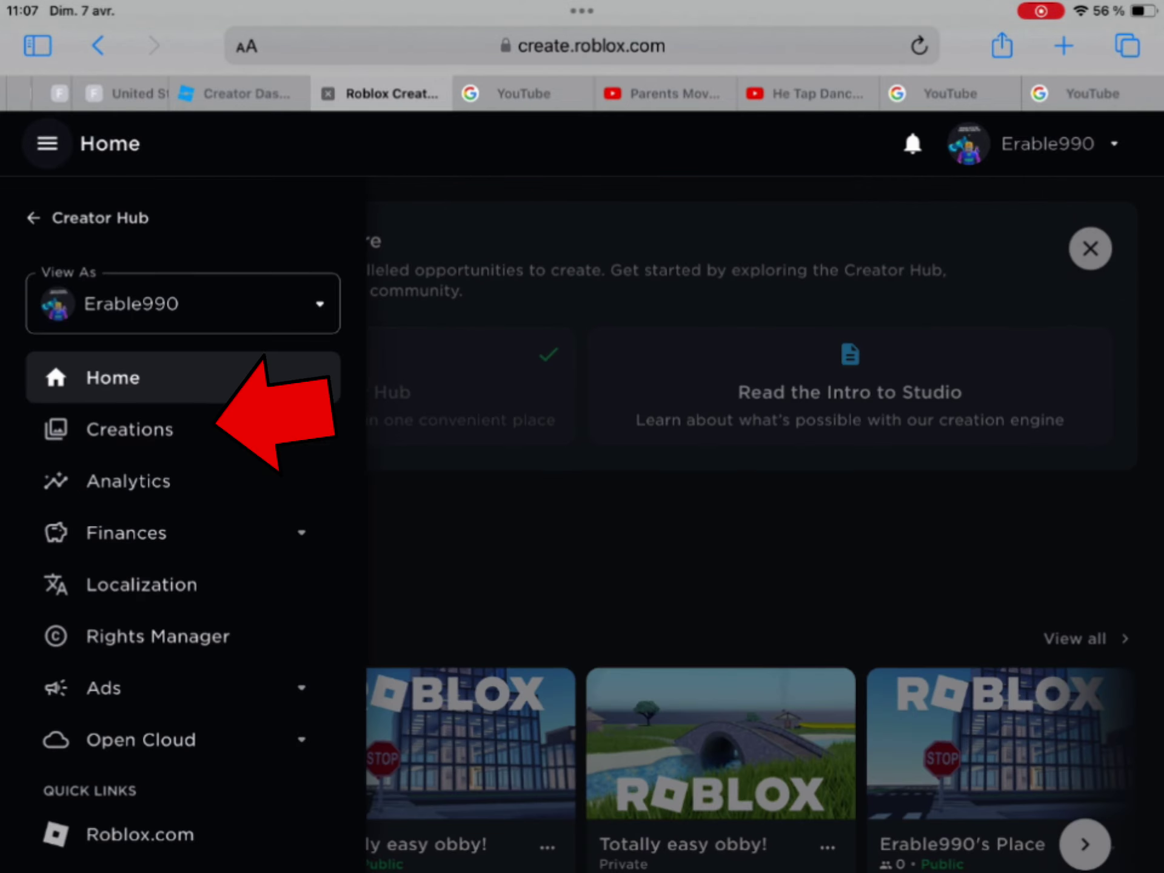
click(130, 430)
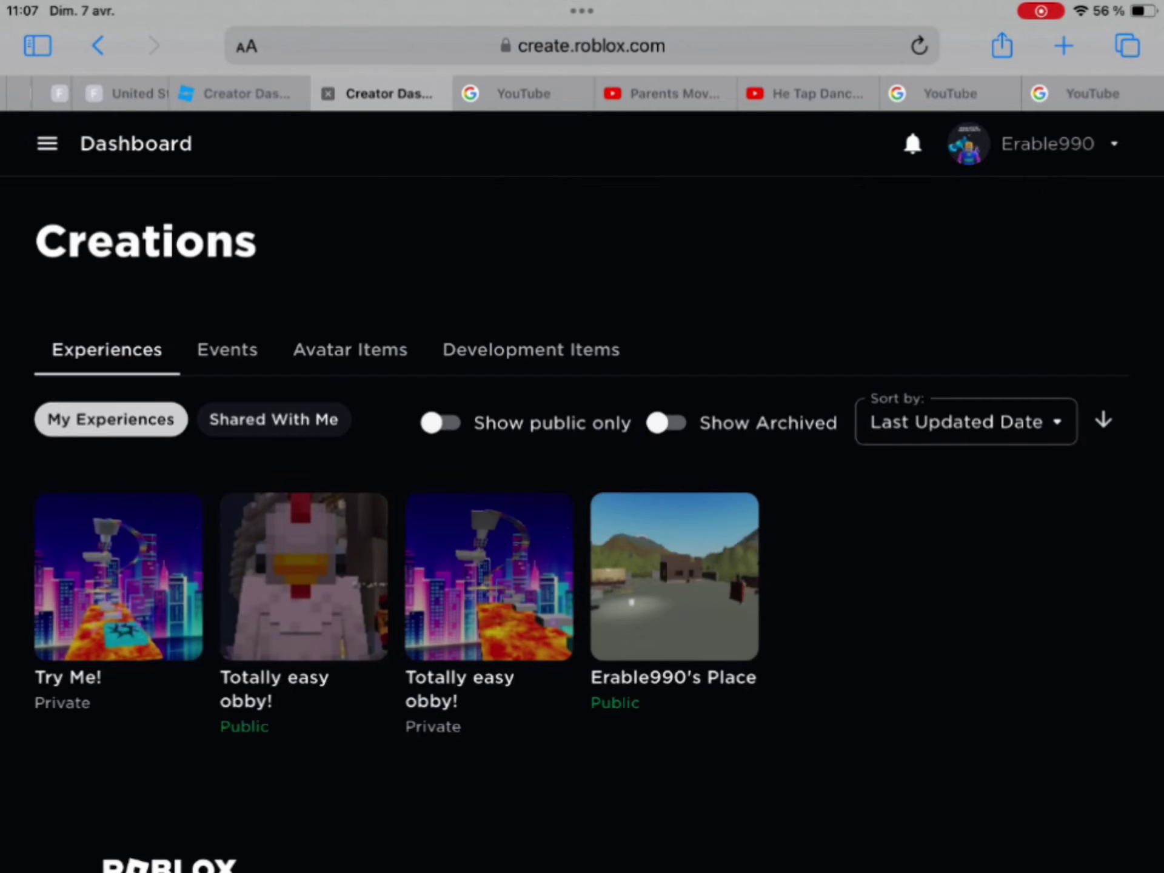
scroll(583, 545, down, 2)
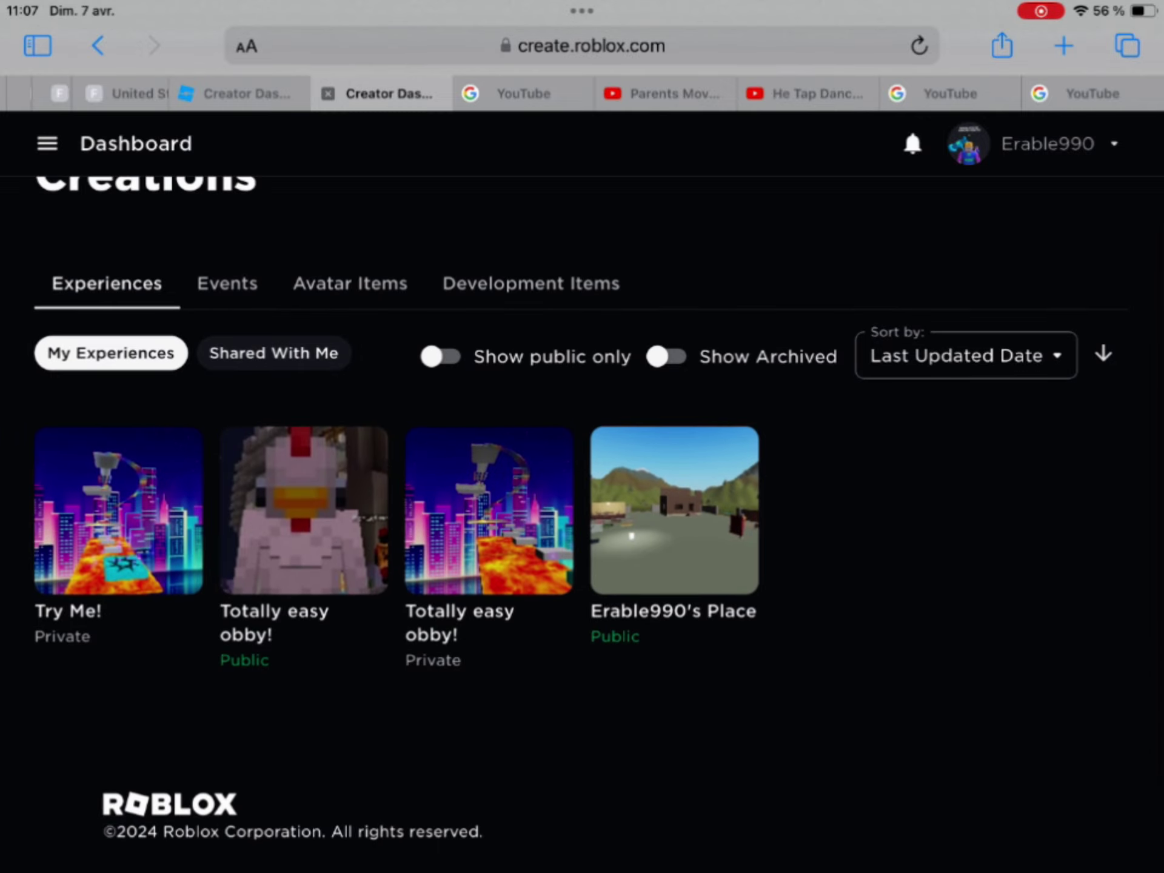
Step: Open Erable990's Place and go to its Passes page through the experience menu
click(674, 524)
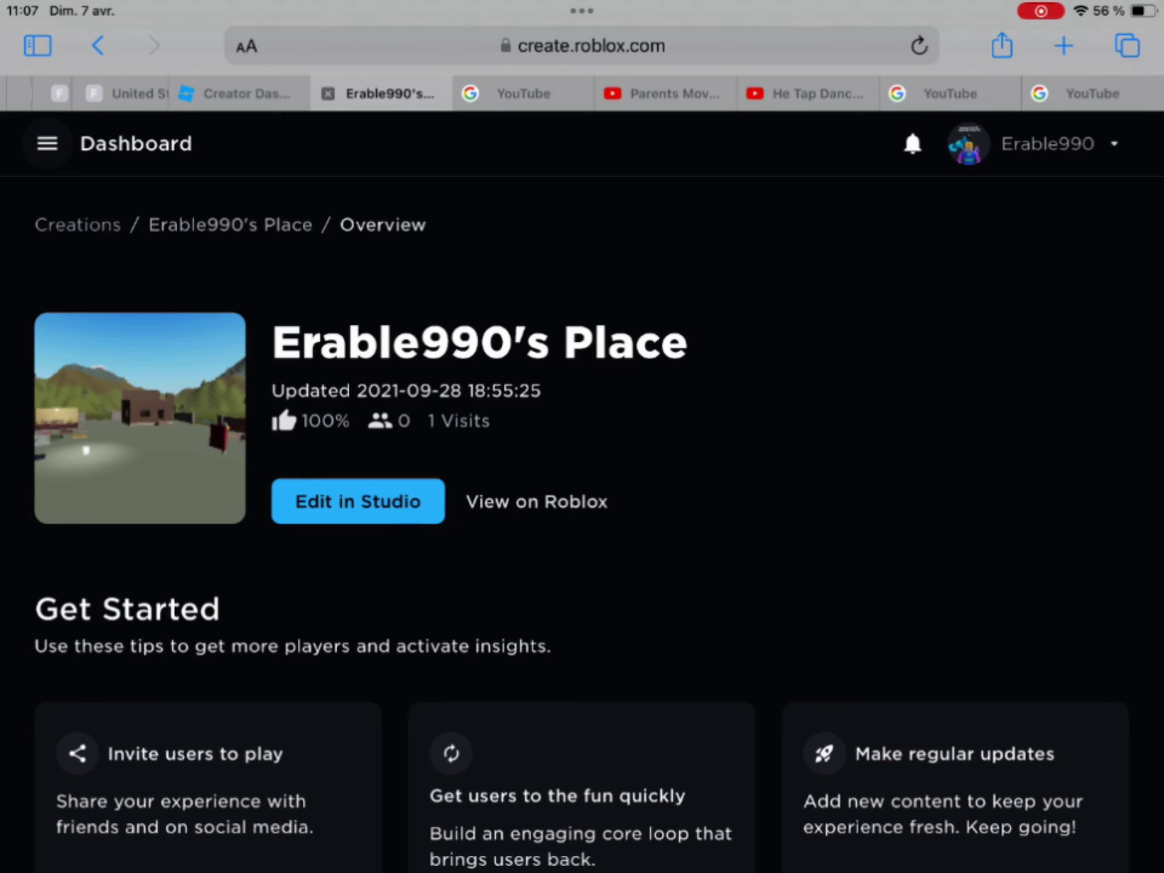
click(48, 143)
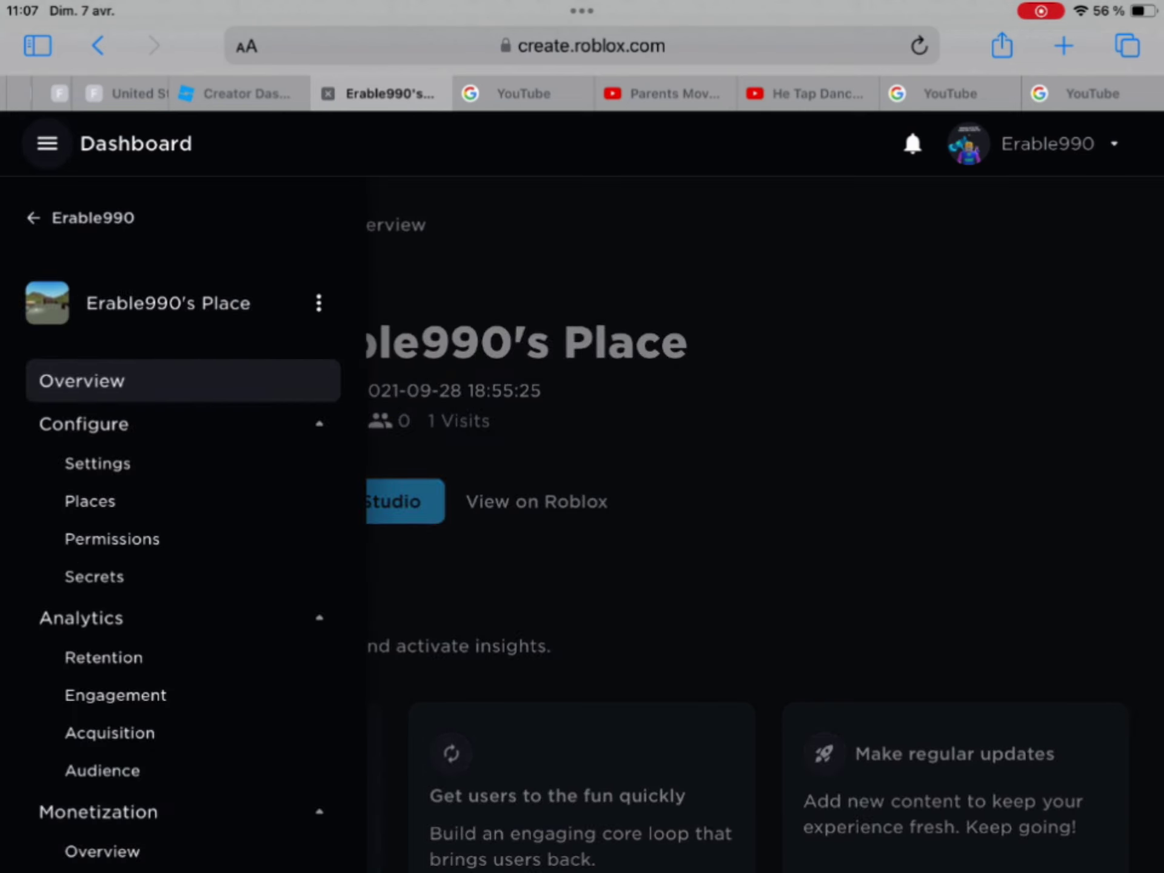
scroll(182, 545, down, 5)
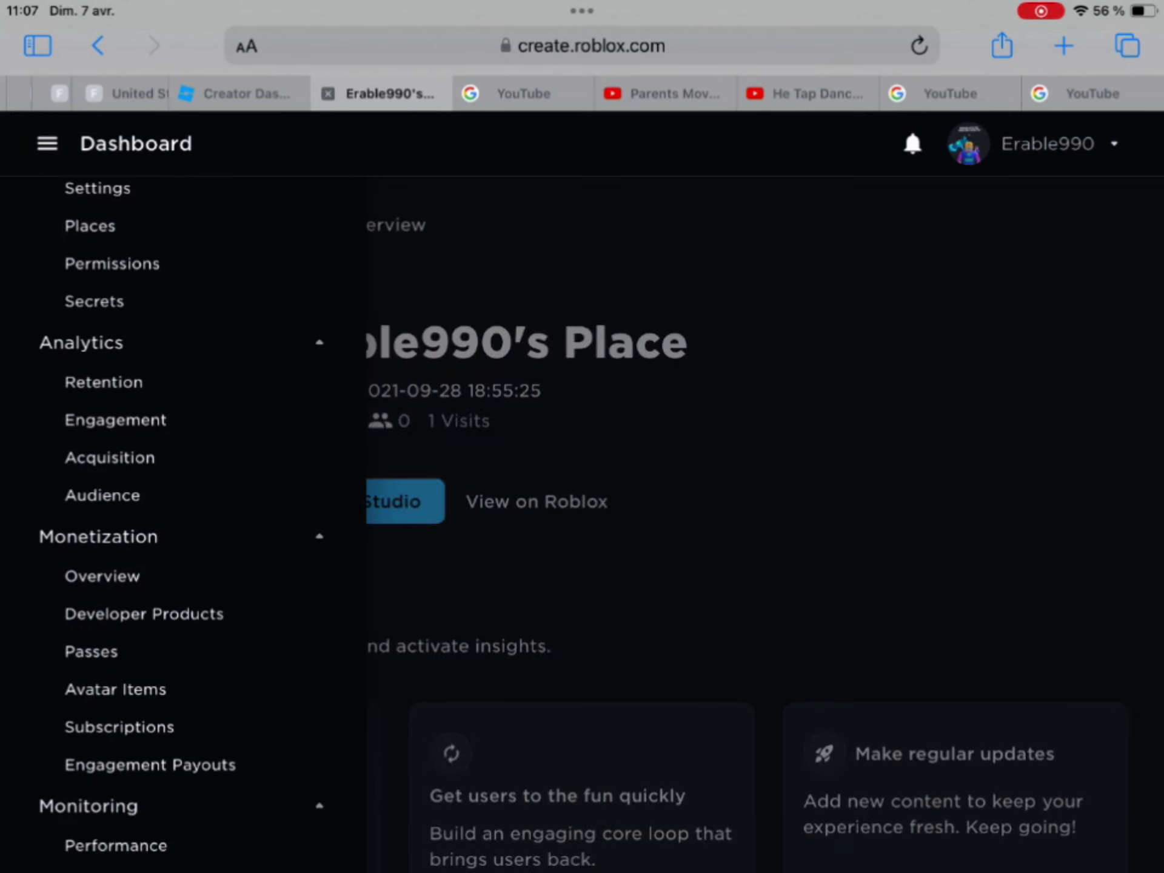
scroll(182, 547, down, 2)
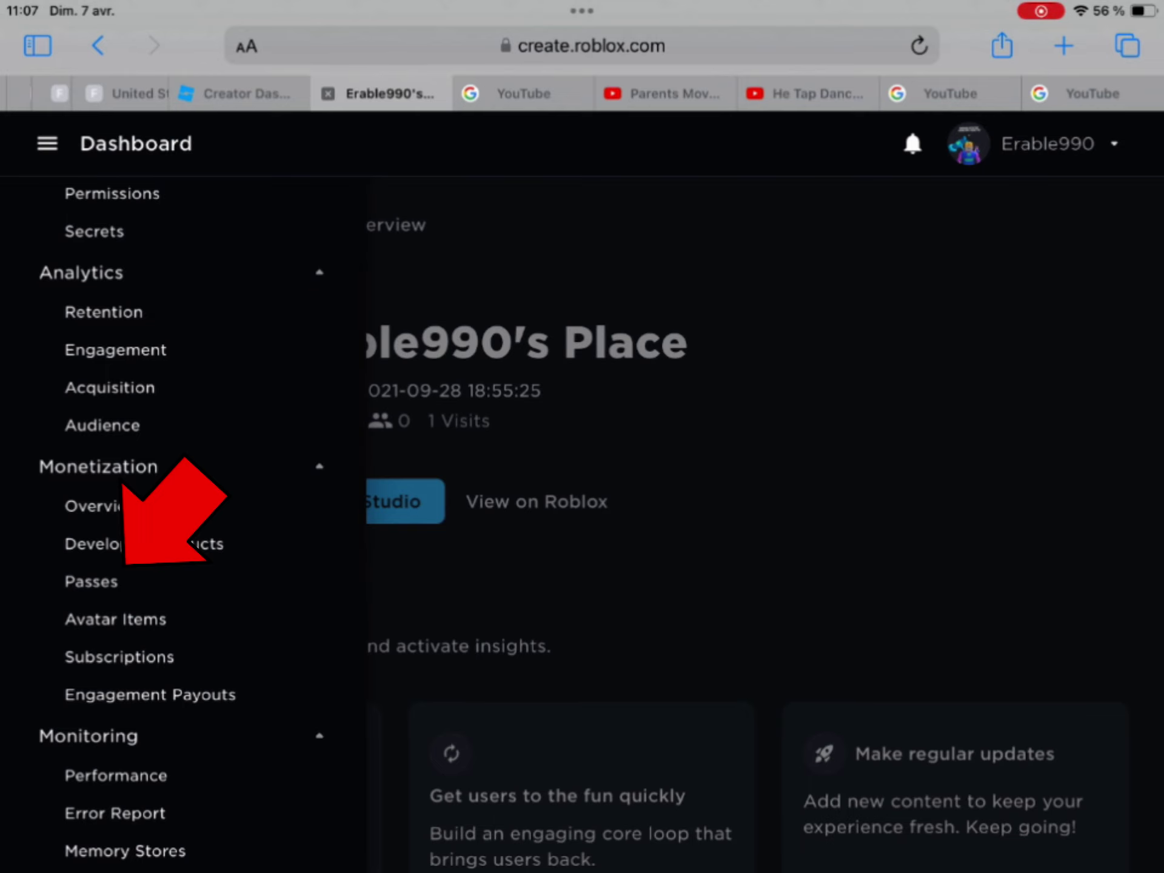
click(91, 581)
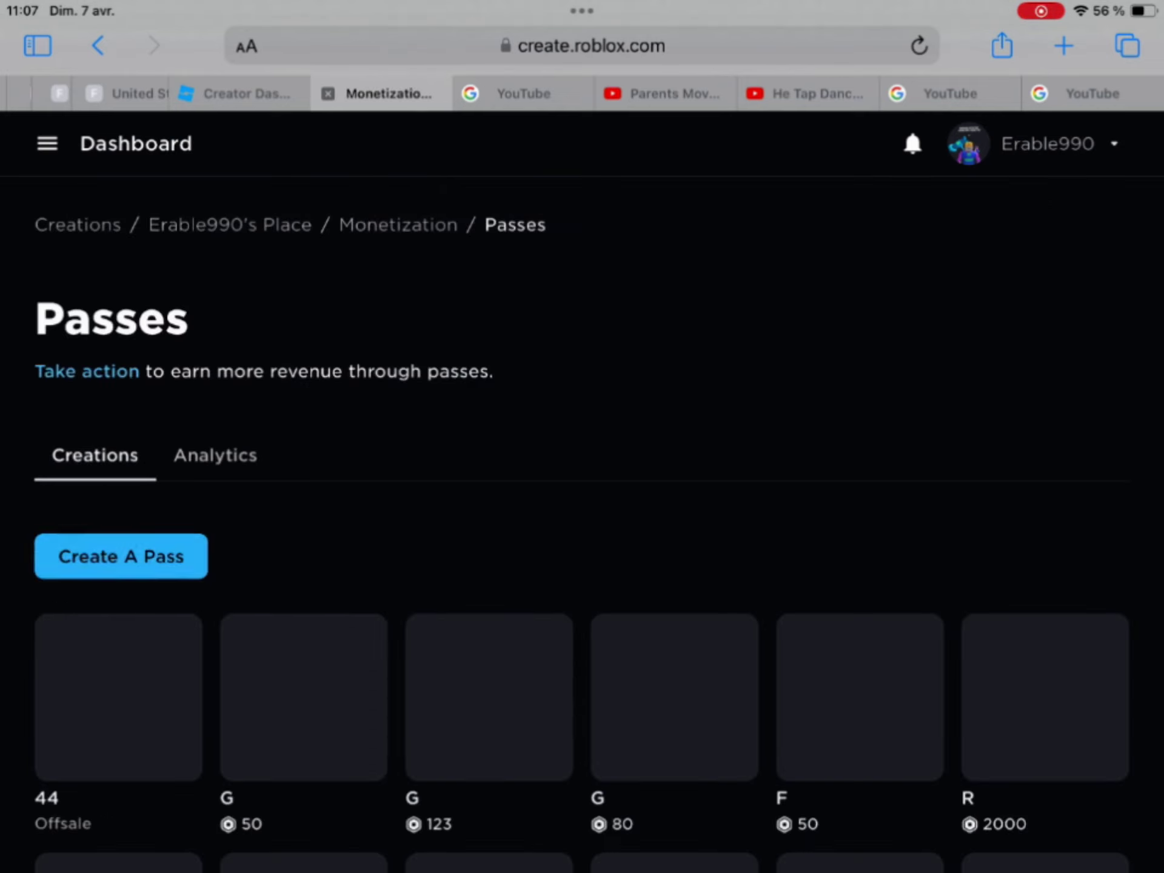
scroll(582, 547, down, 2)
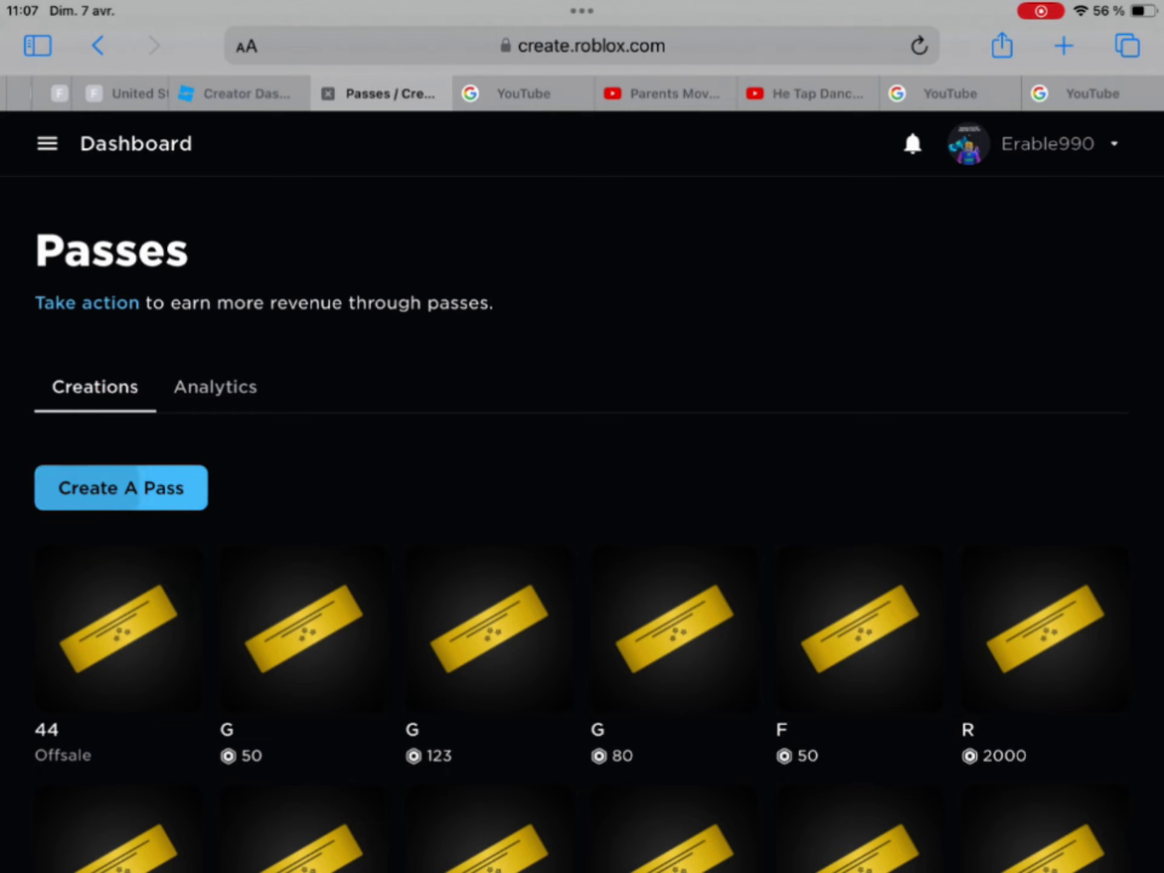
Step: Create a pass named 'Sub' with the description 'Do it right now for robux'
click(121, 487)
scroll(583, 547, down, 5)
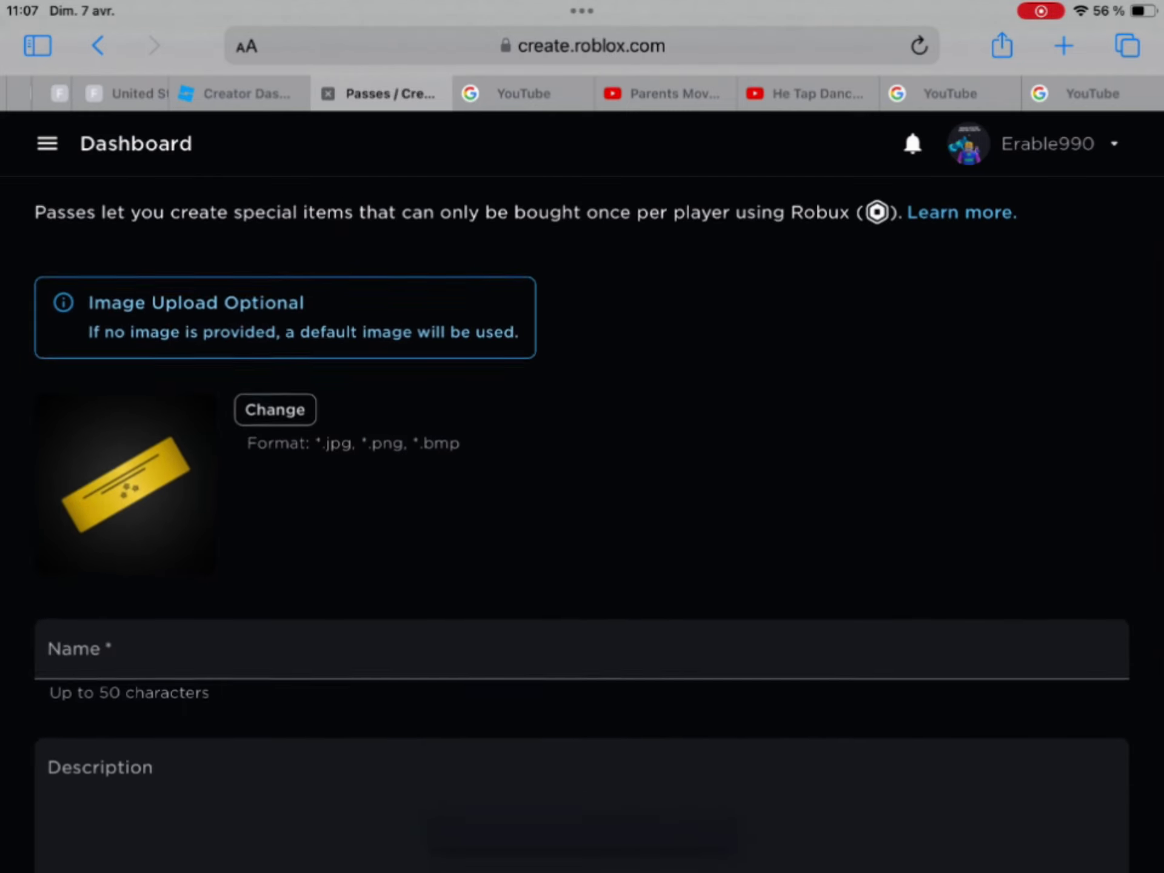
click(583, 417)
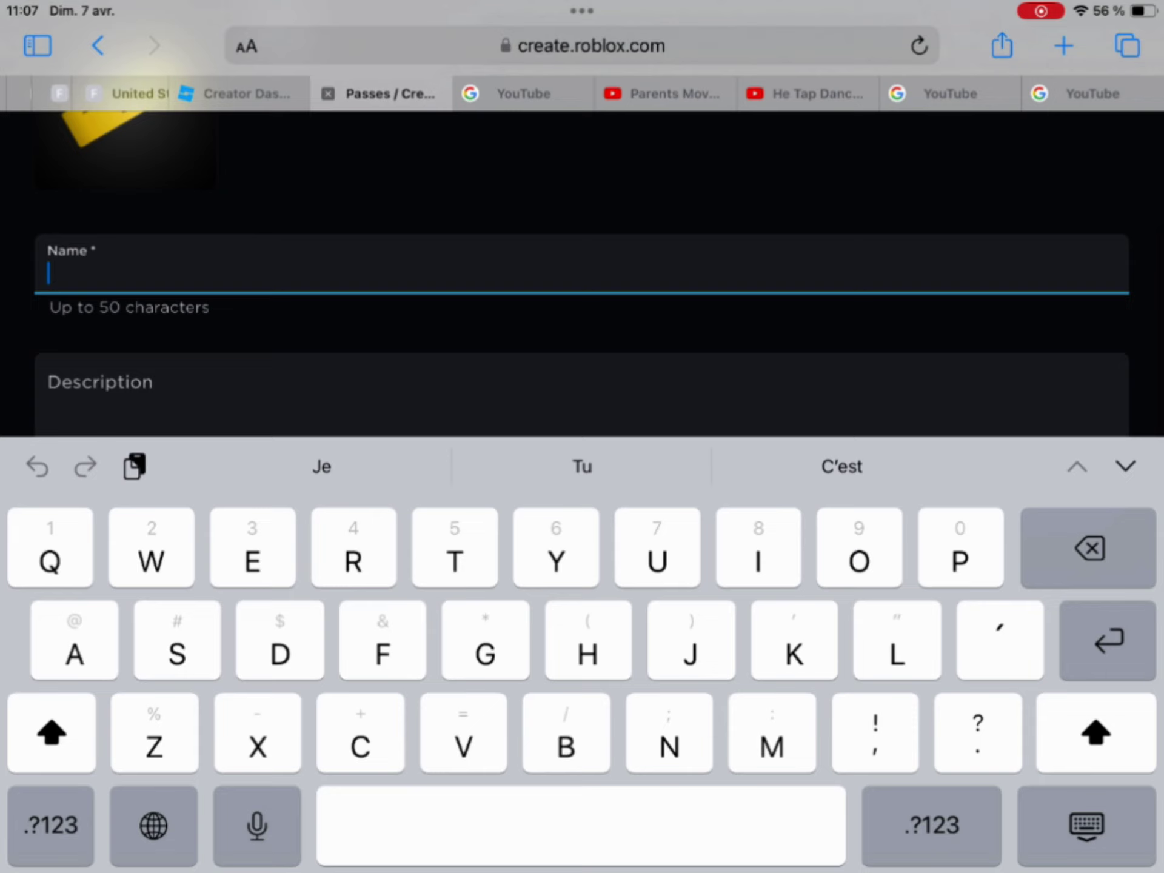
text(Sub)
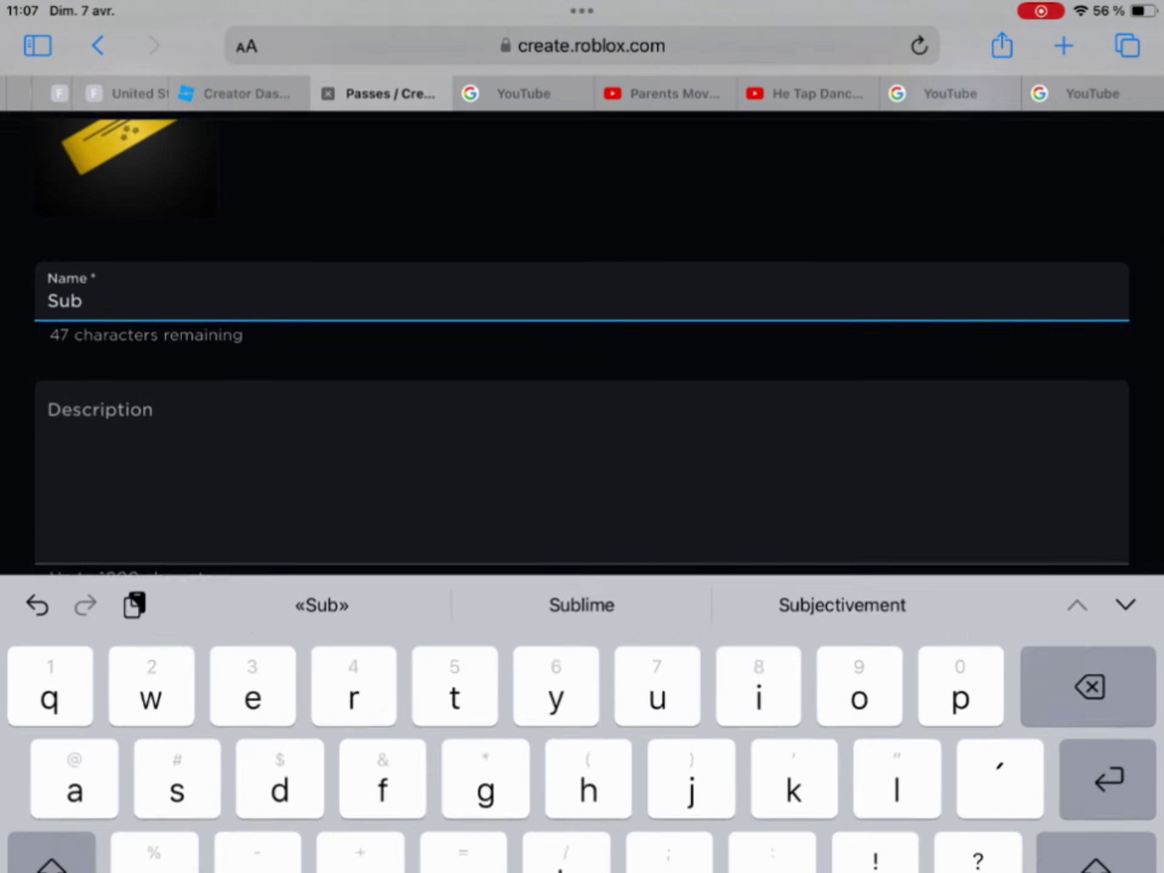
key(Escape)
click(583, 527)
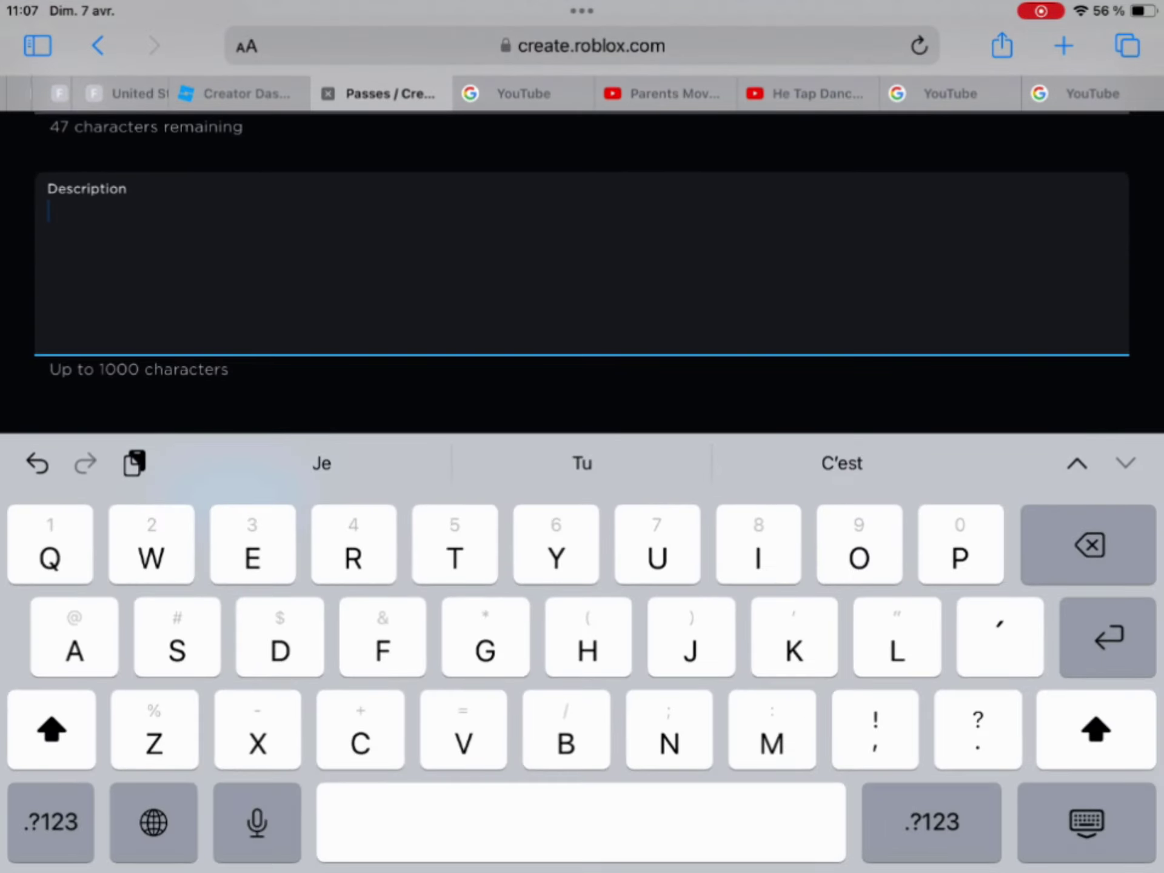
text(Do it rig)
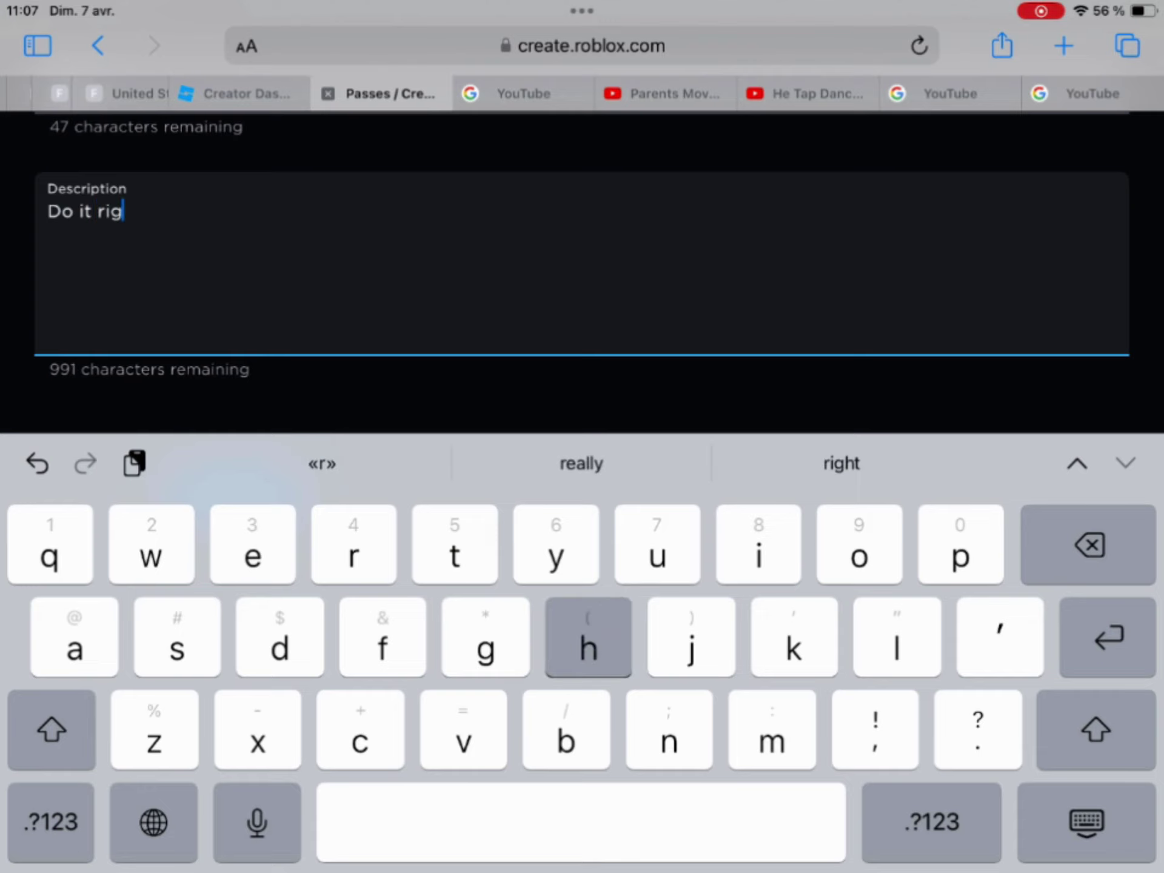
text(ht now for robu)
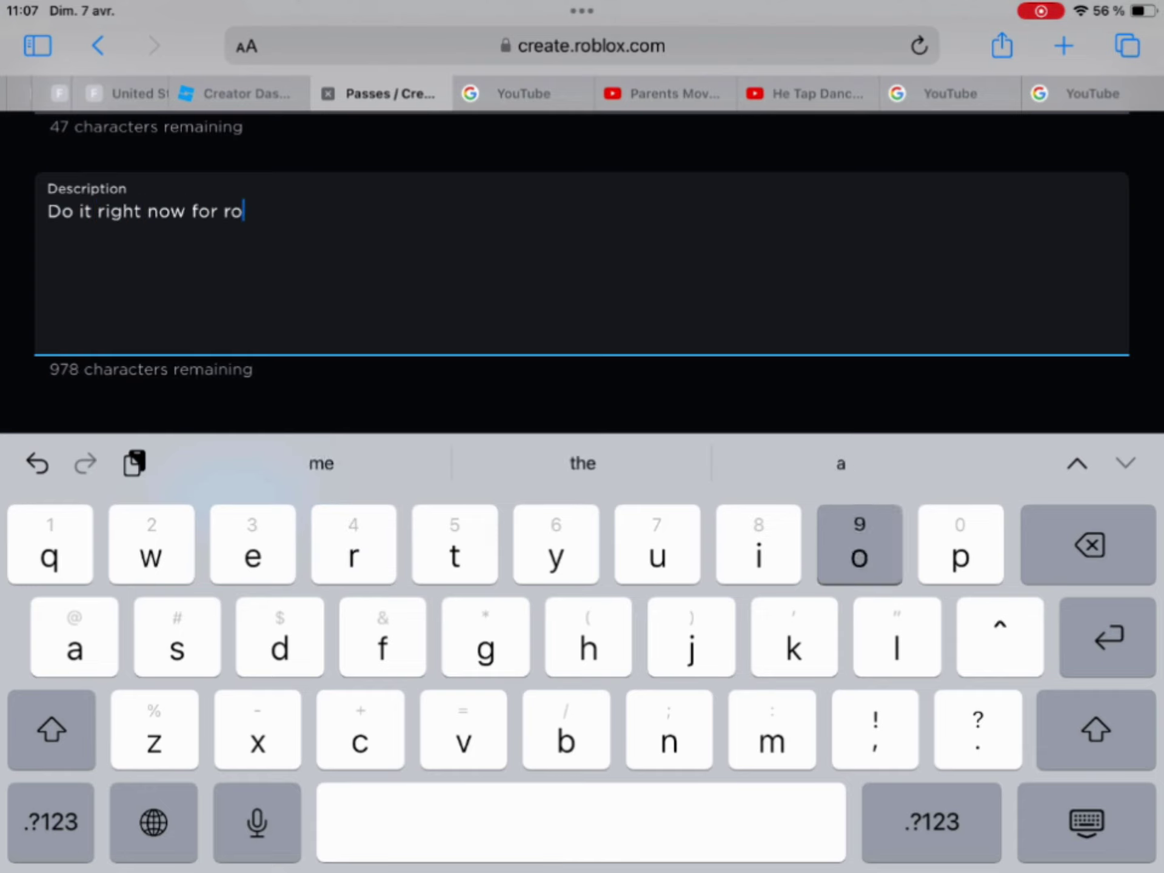
text(x)
click(1087, 822)
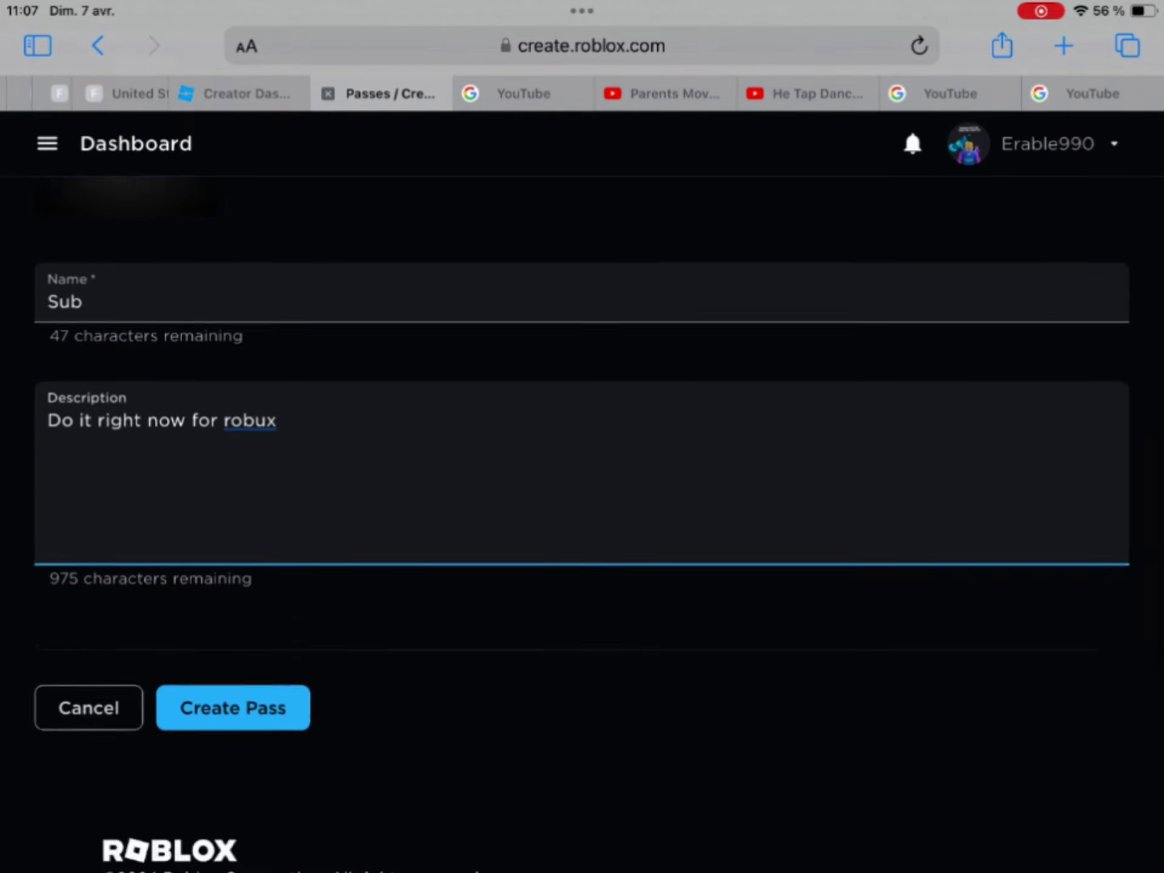
scroll(583, 526, down, 3)
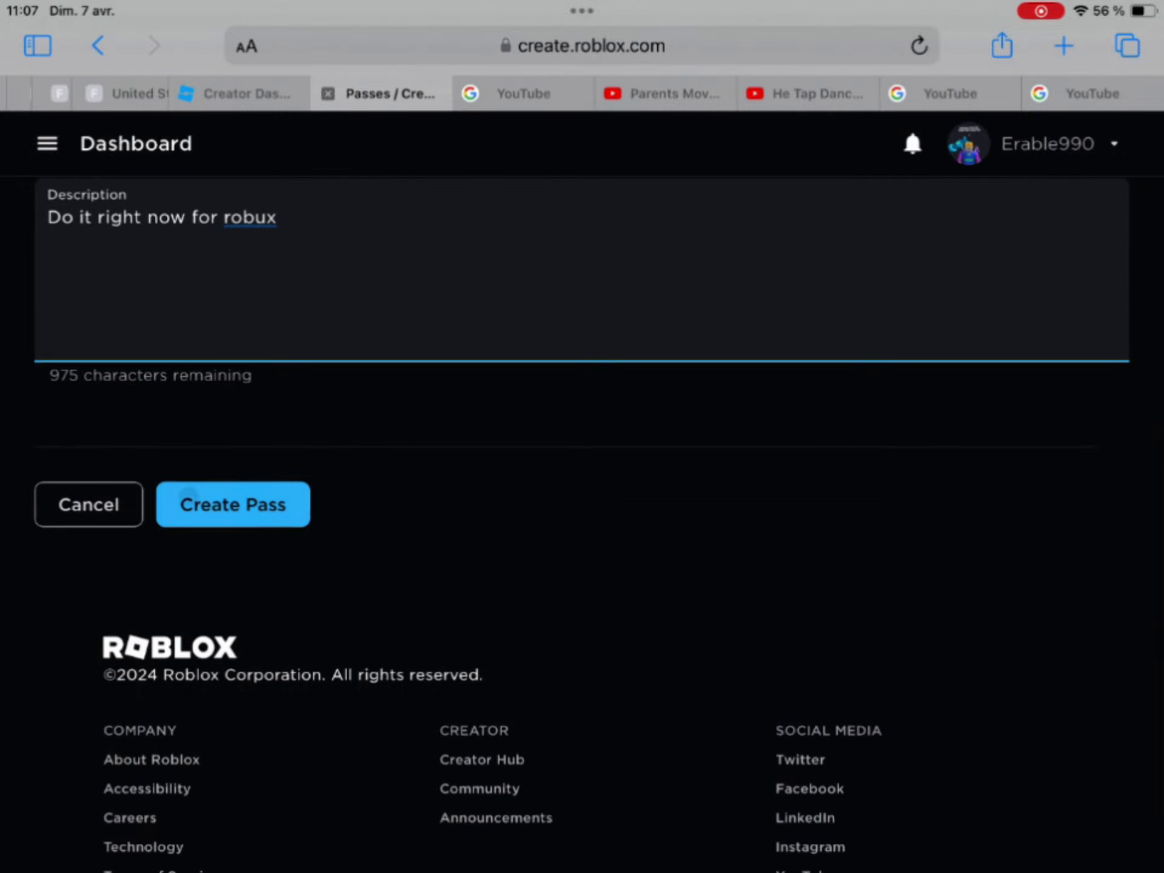
click(233, 504)
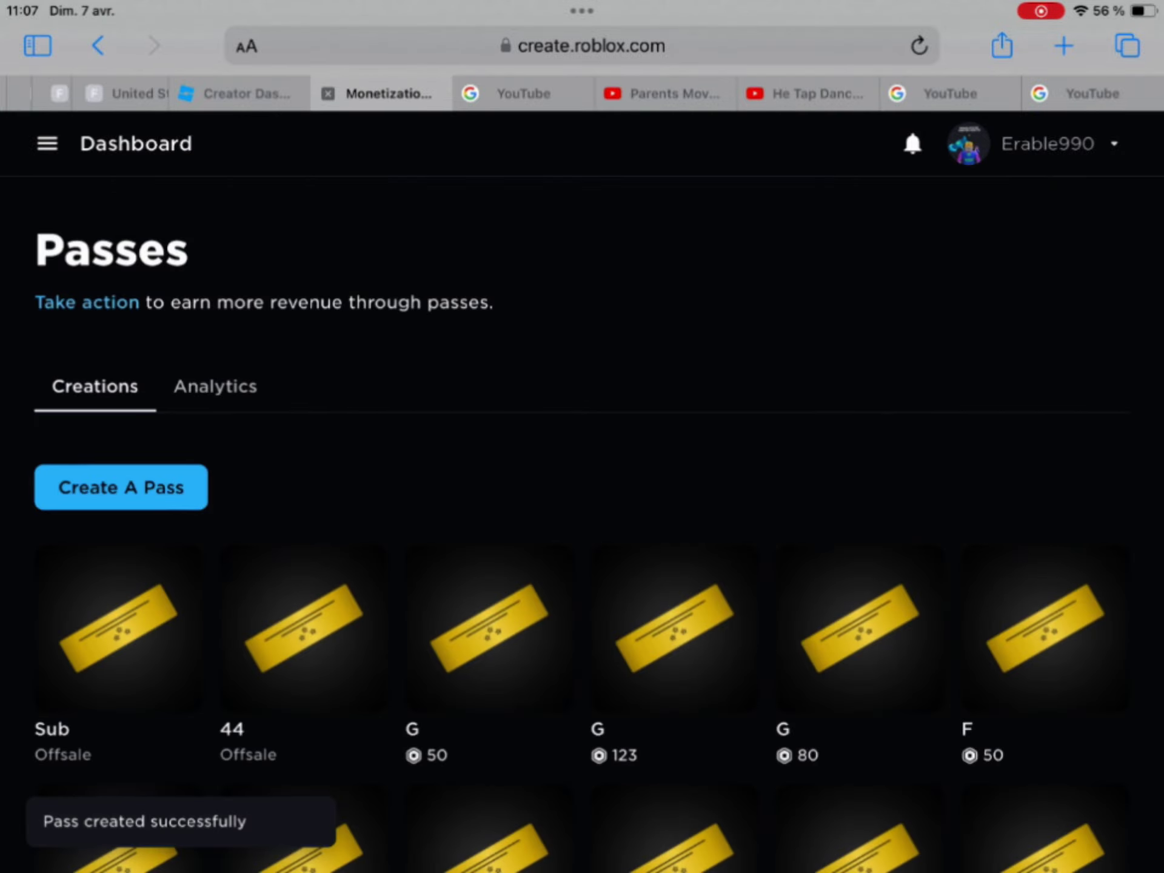
scroll(583, 526, down, 3)
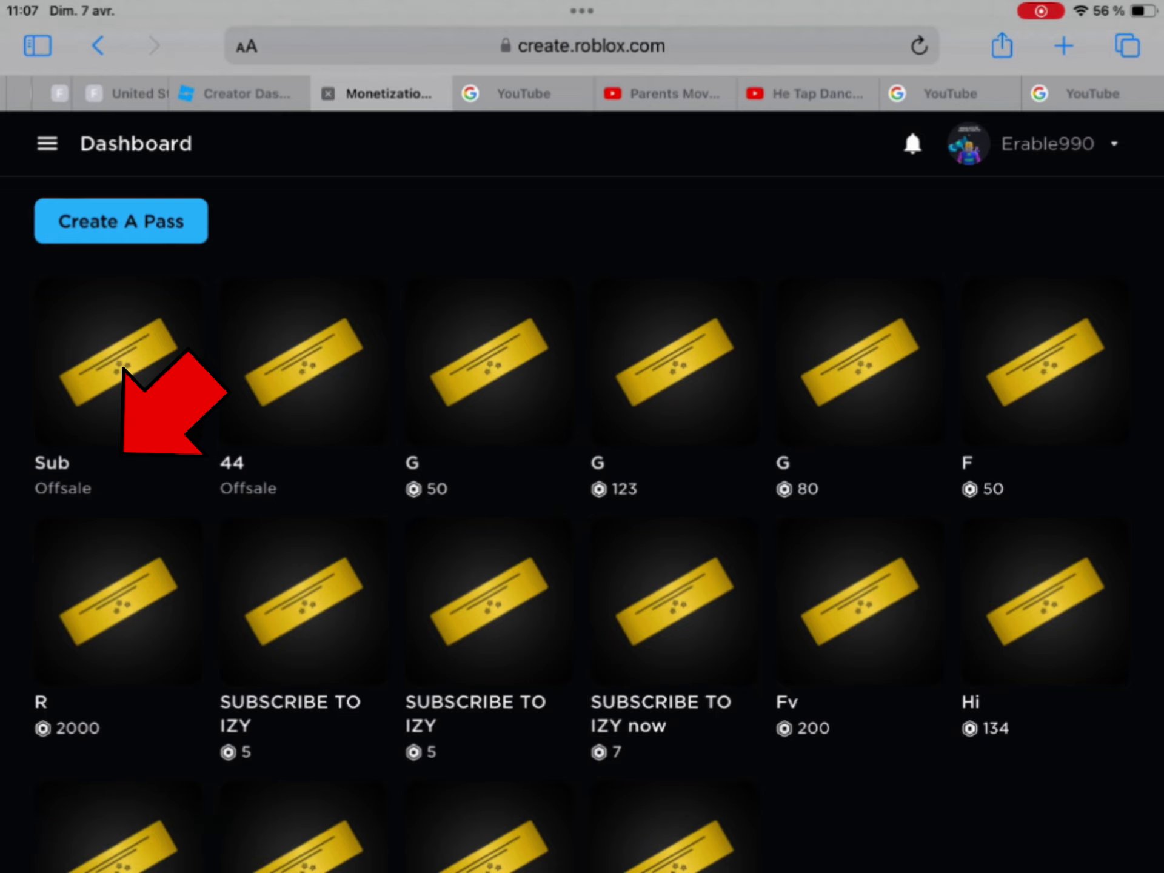
Step: Open the Sub pass and go to its Sales page
click(119, 364)
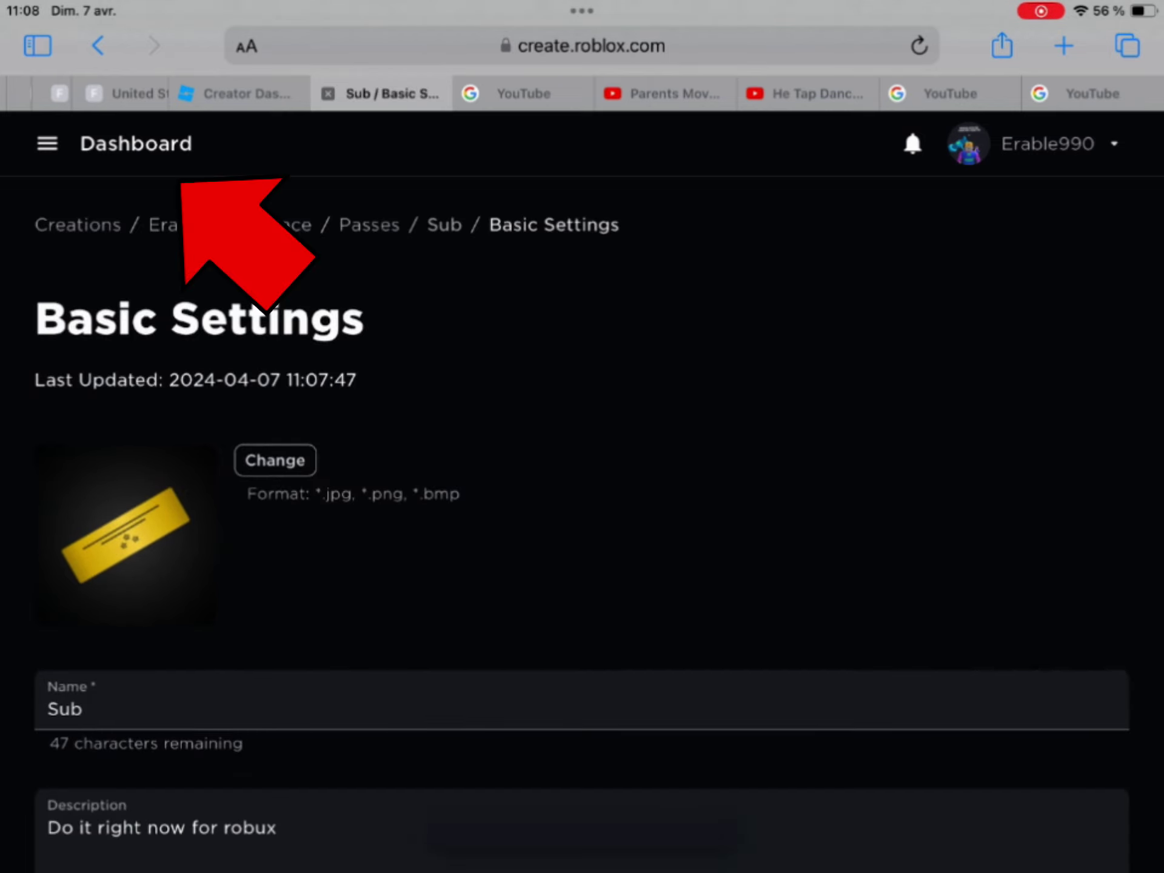
click(47, 143)
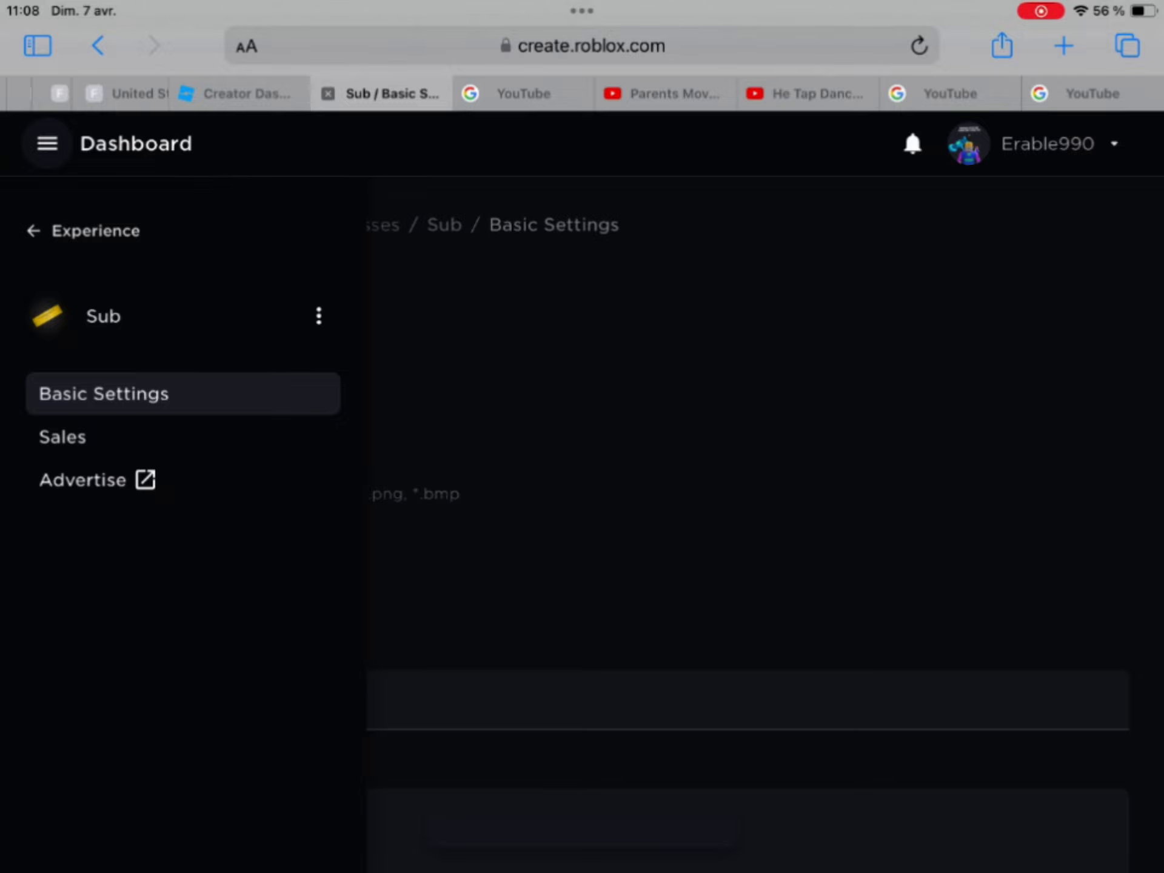
click(62, 438)
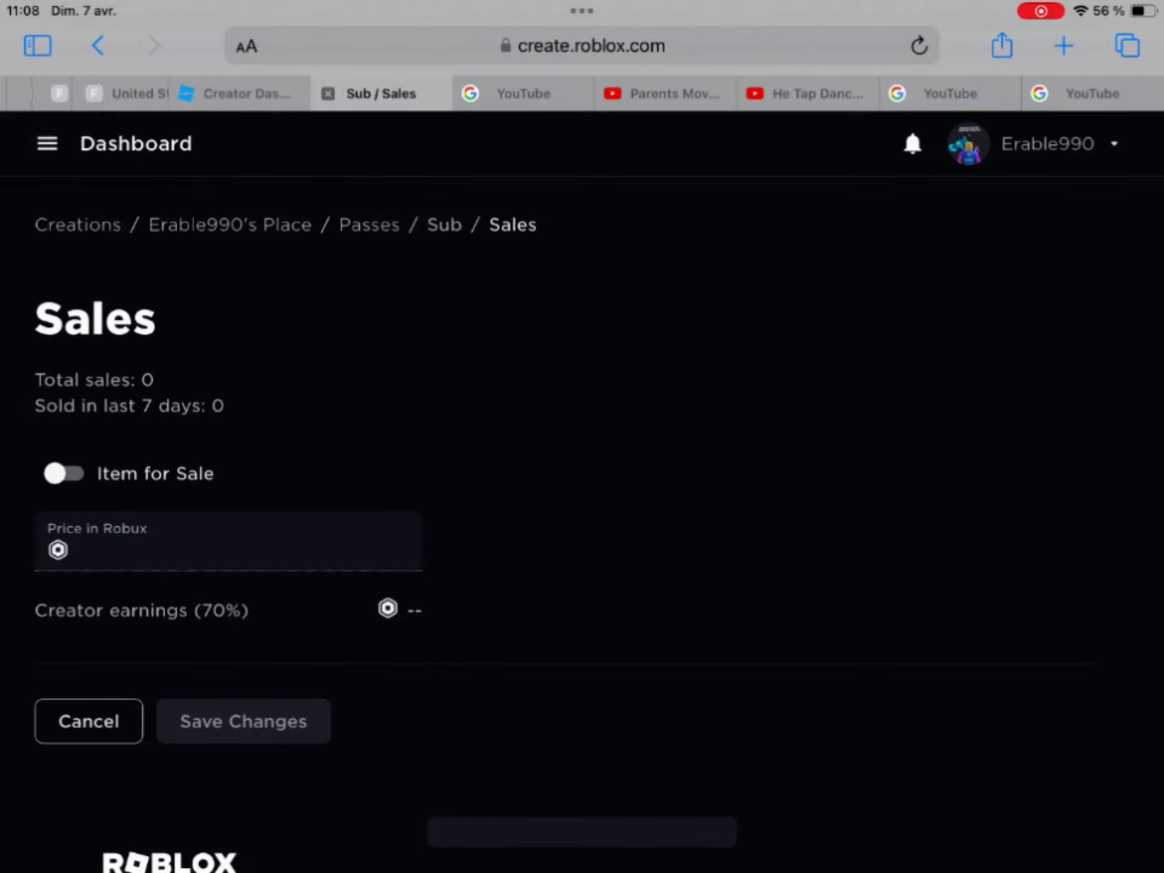
scroll(582, 524, down, 2)
Step: Turn on Item for Sale, set the price to 2 Robux, and save the changes
click(64, 376)
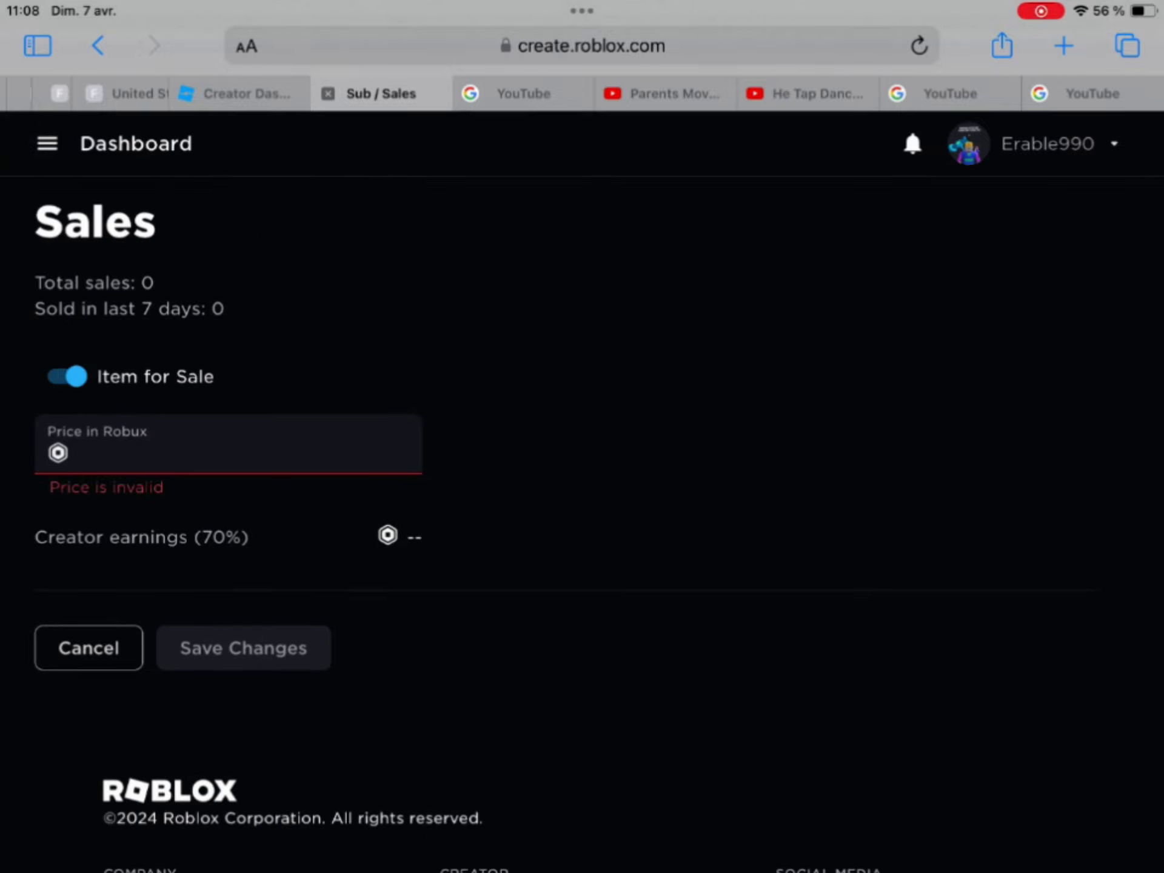
click(228, 453)
click(52, 832)
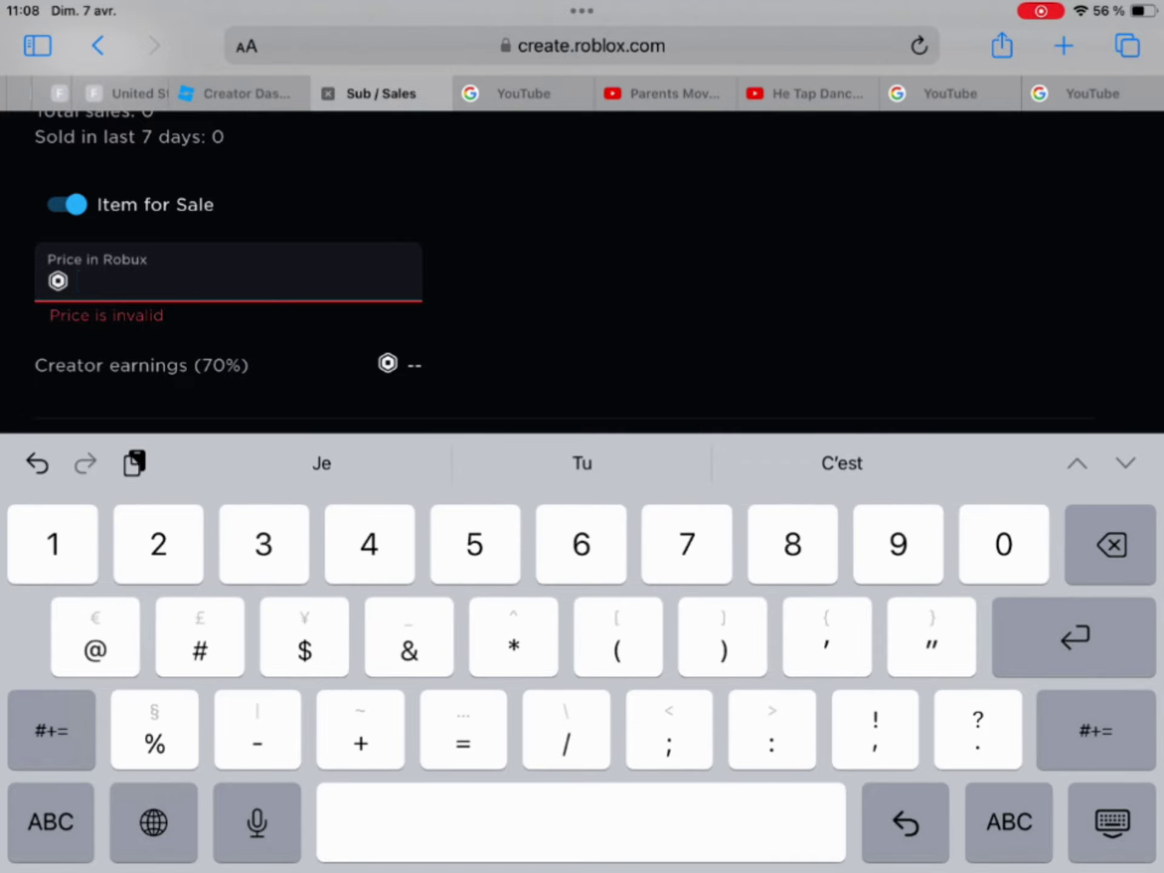
click(53, 544)
text(1)
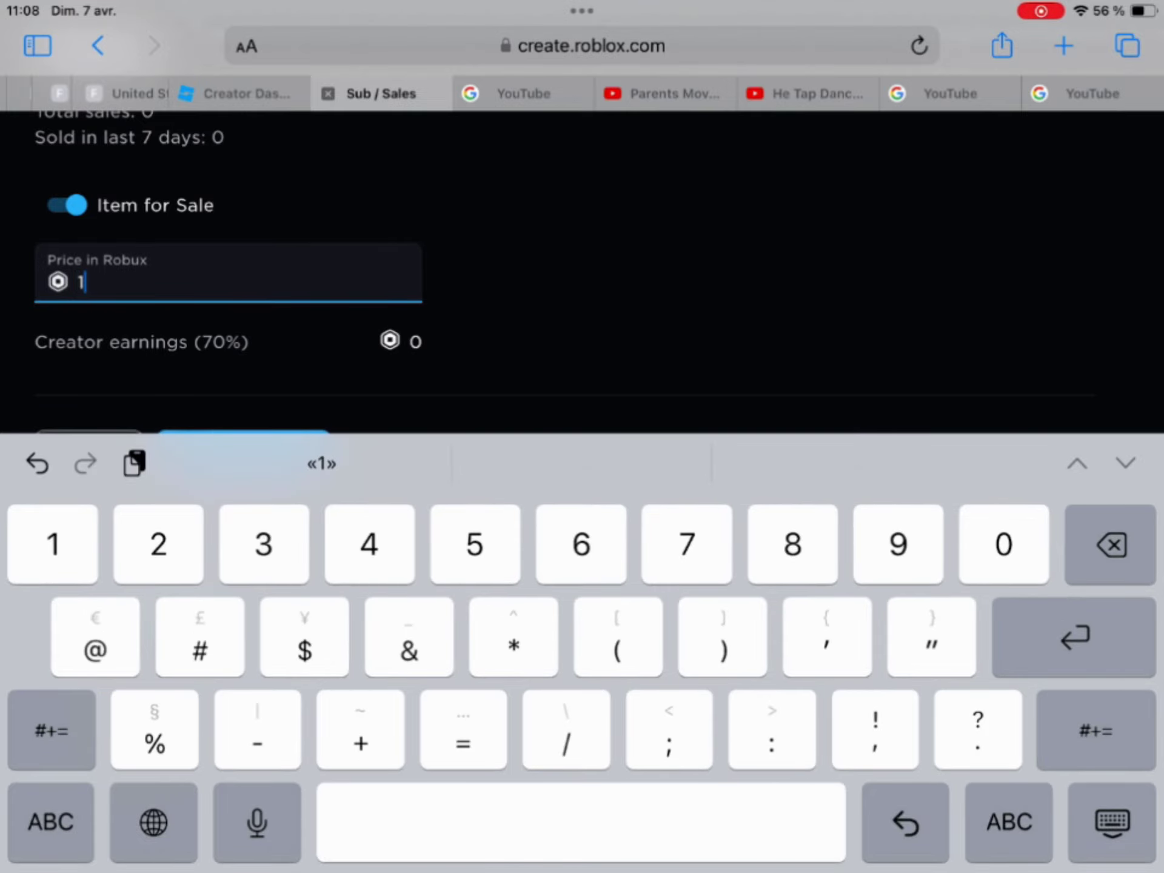
click(1112, 822)
click(228, 373)
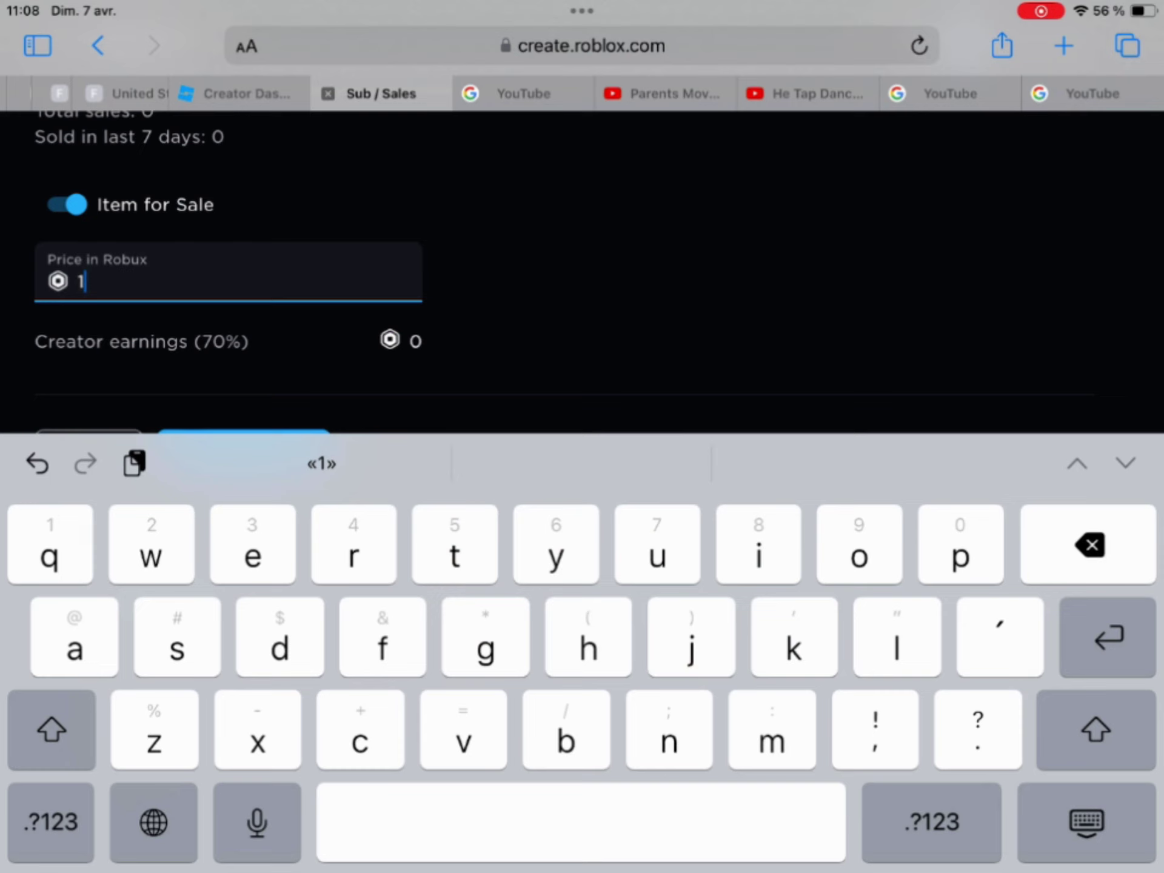
click(1089, 545)
click(52, 822)
text(2)
click(1112, 823)
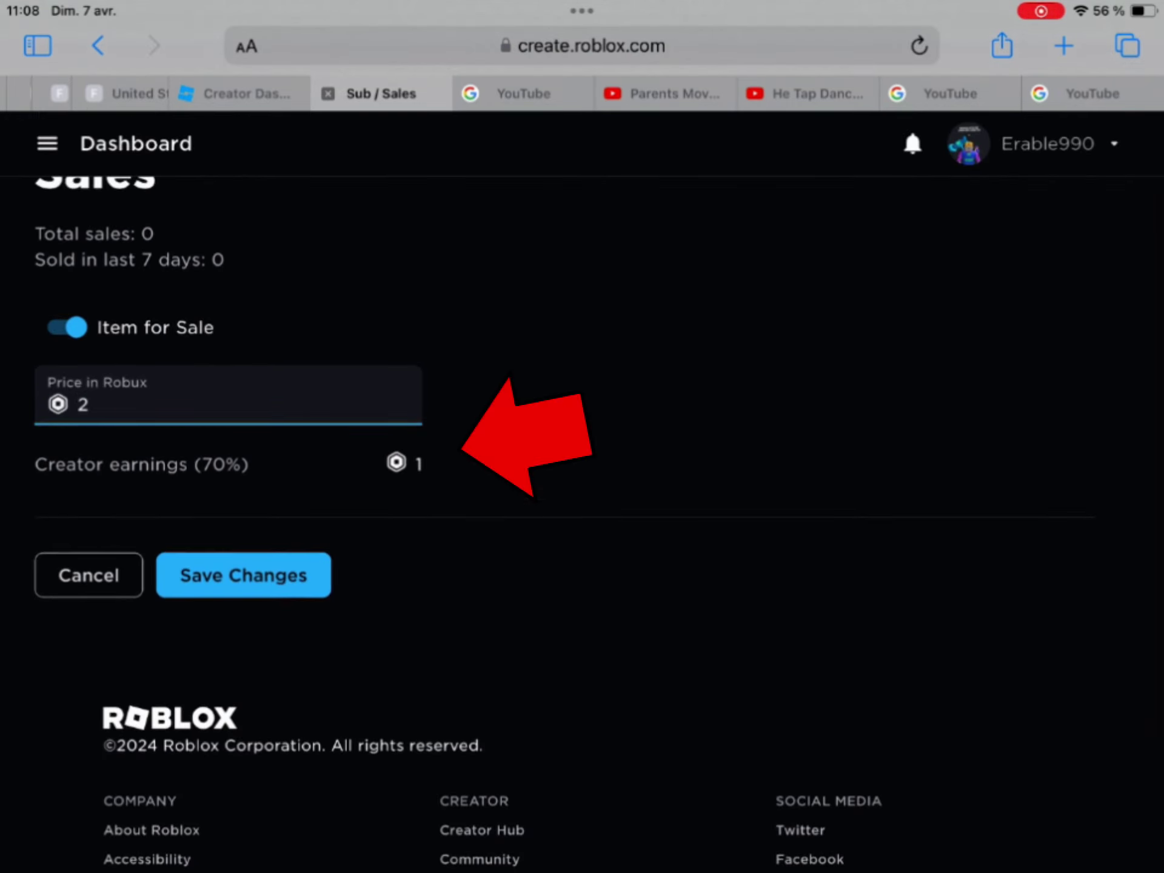
click(194, 565)
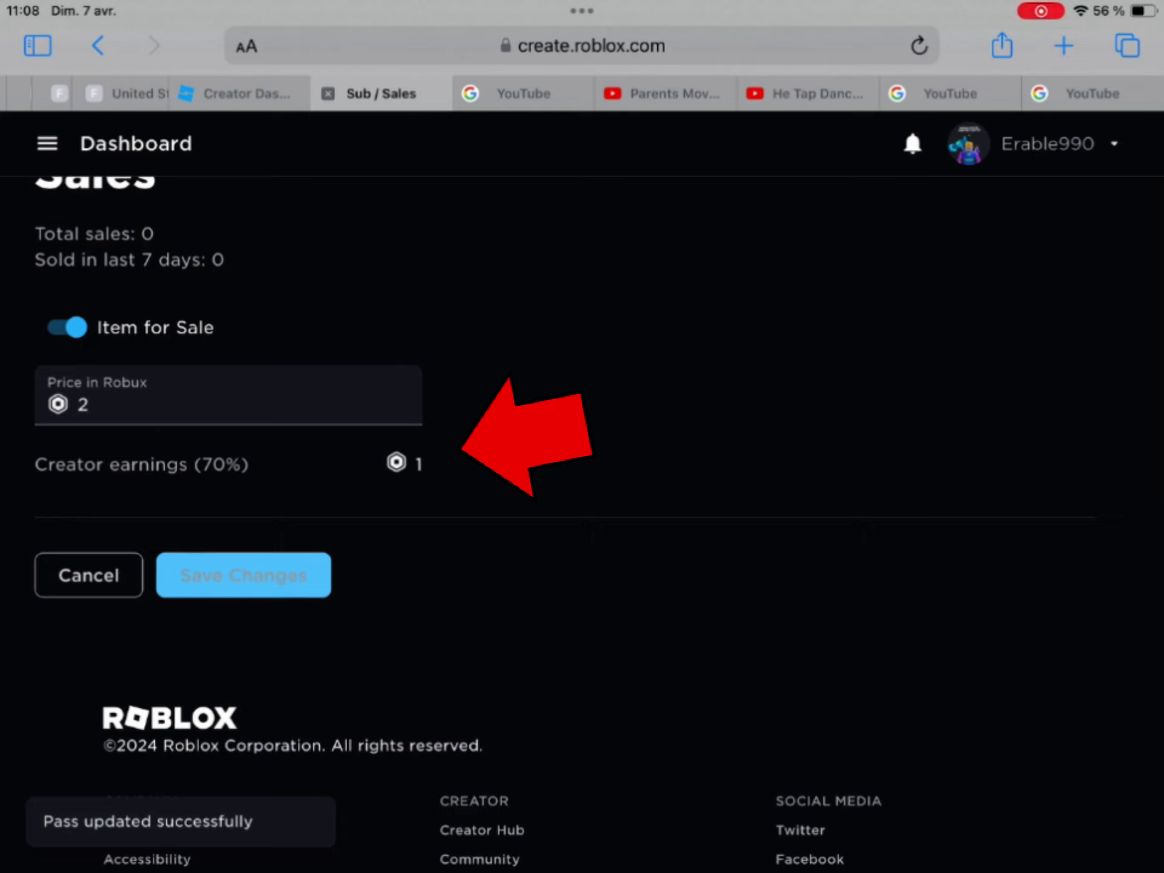